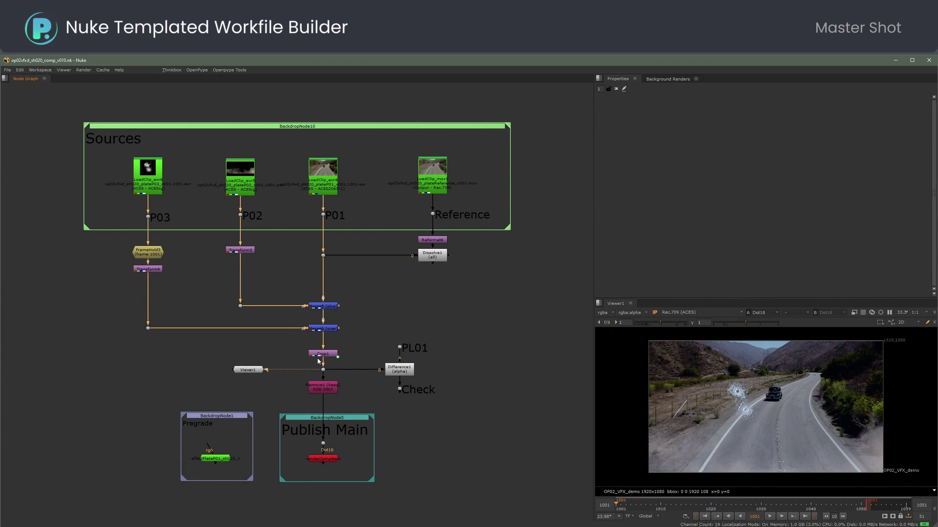
Step: Review the Reference, P02 and P03 bullet-hole plates and the merged comp result in the viewer
click(319, 168)
click(429, 193)
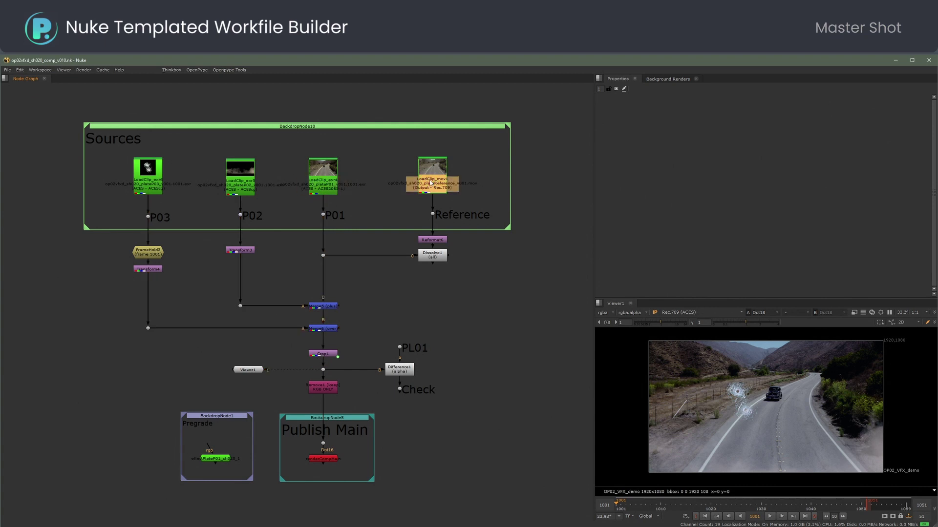
click(241, 177)
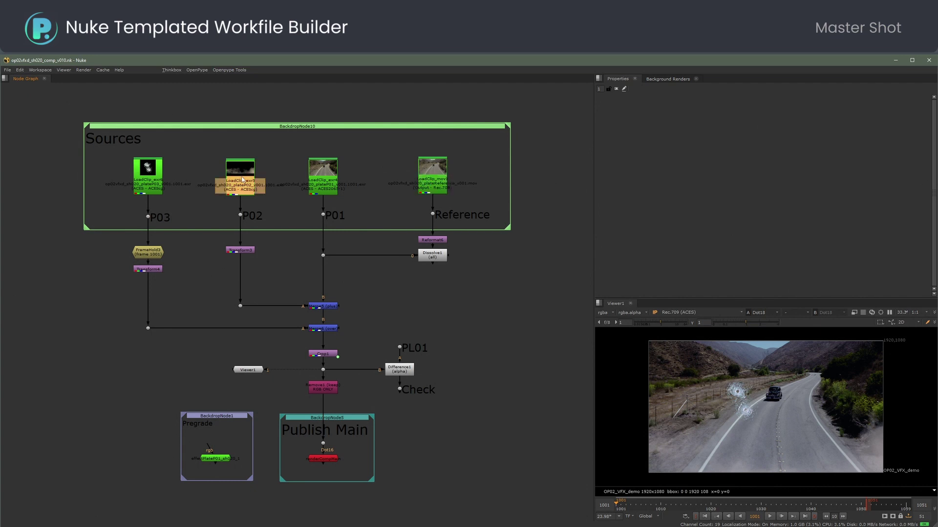
key(1)
click(151, 172)
key(1)
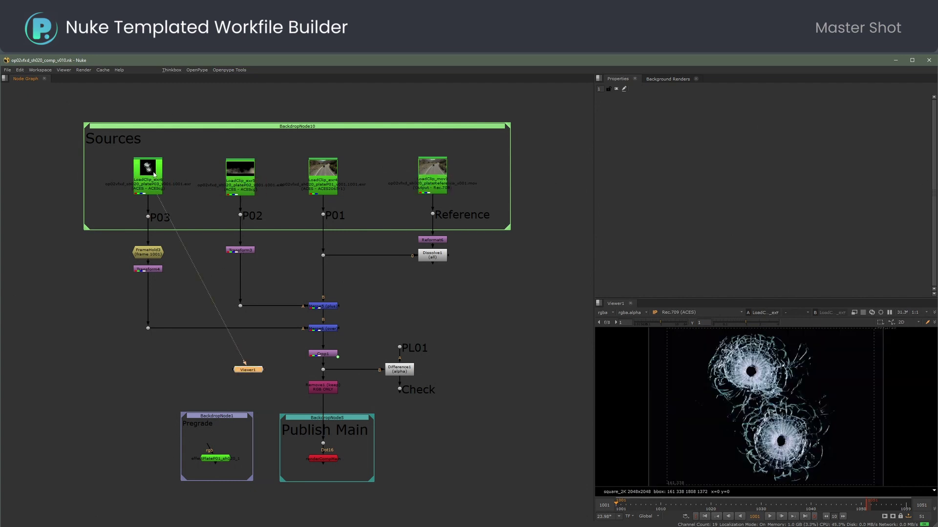
click(323, 369)
key(1)
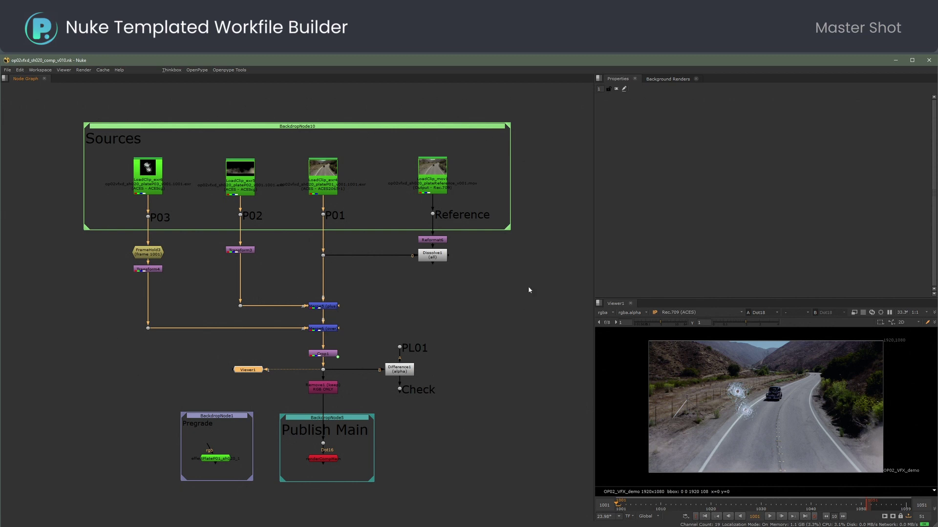
Step: Inspect the Grade, Remove and Difference node settings, then deselect everything
double_click(334, 354)
double_click(329, 386)
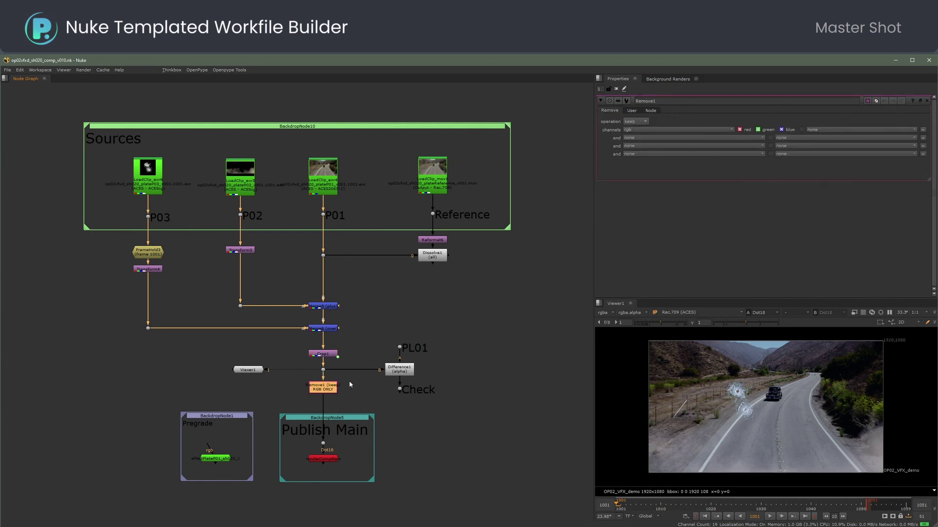
double_click(399, 371)
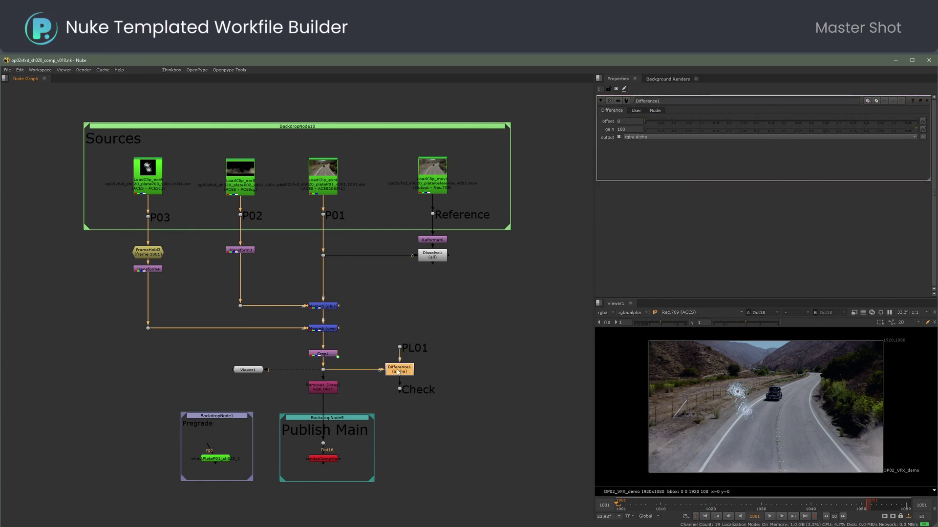
click(453, 368)
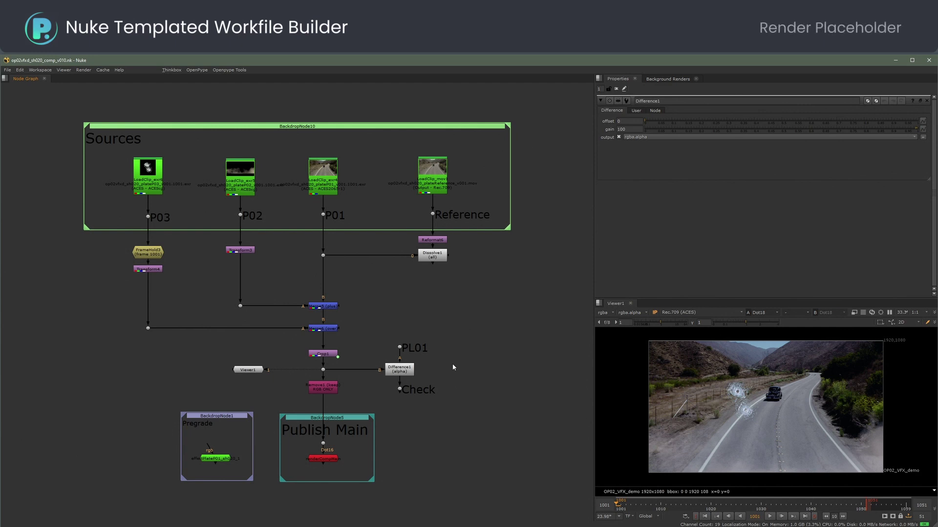
Step: Create a Nuke placeholder for the Create Write Render creator with variant Main
click(198, 69)
mouse_move(234, 172)
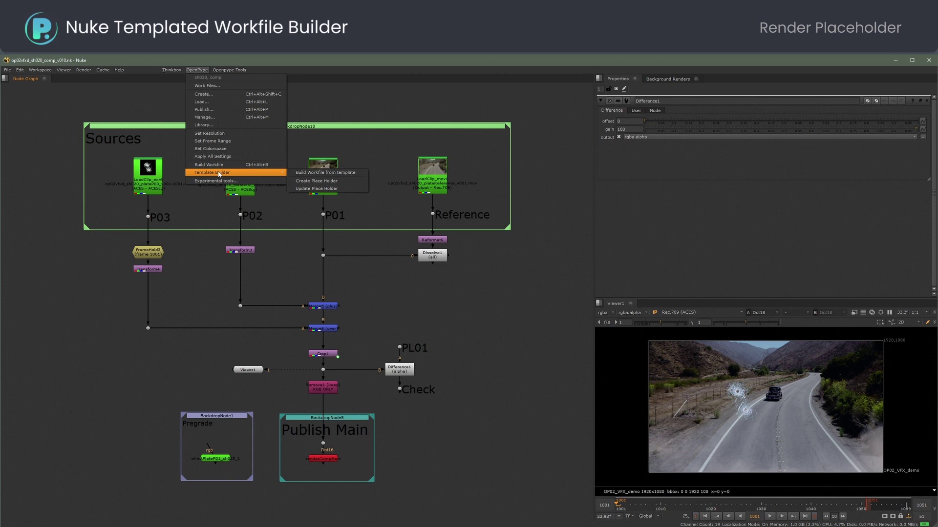
click(317, 181)
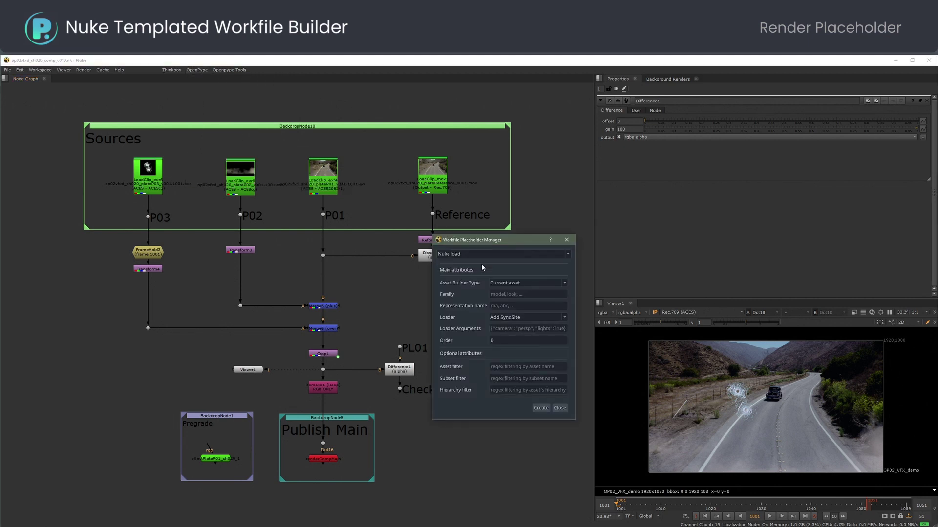
click(484, 283)
click(469, 308)
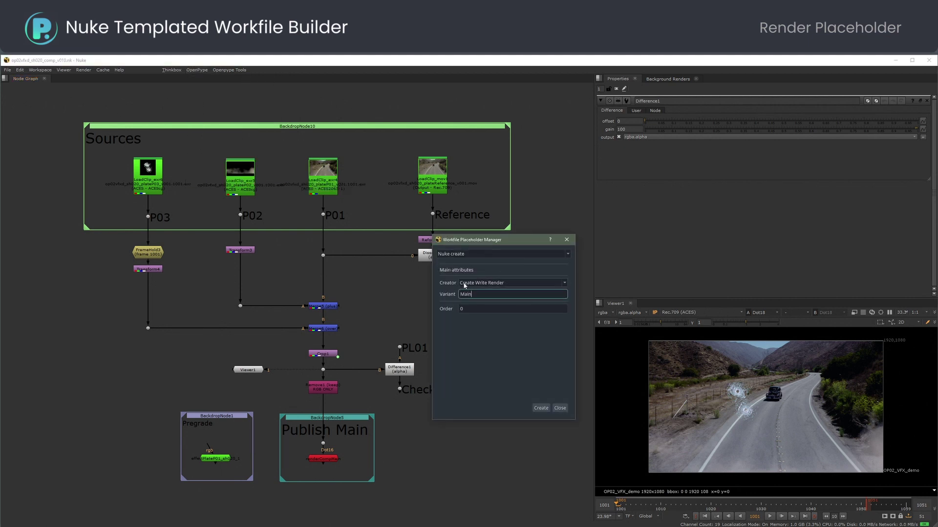
click(541, 408)
Step: Rename the placeholder to render and move it into the Publish Main backdrop
double_click(529, 310)
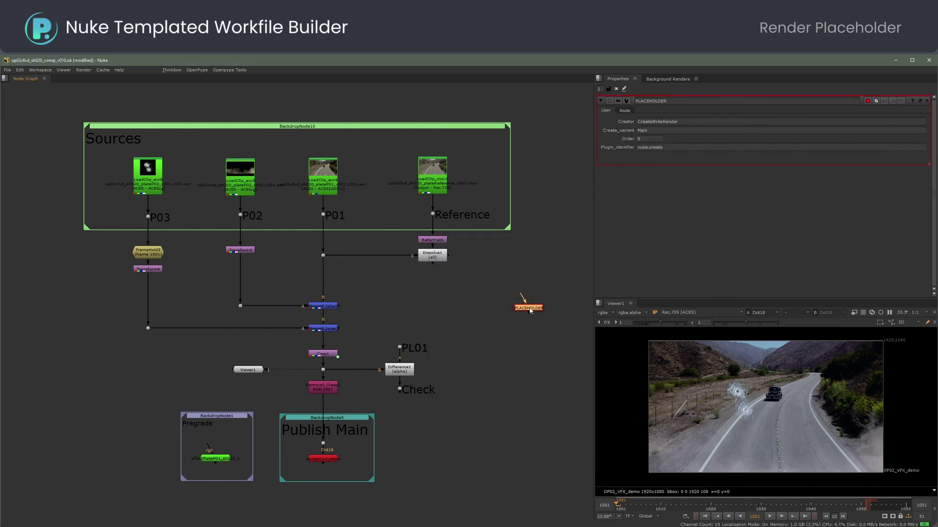
double_click(678, 100)
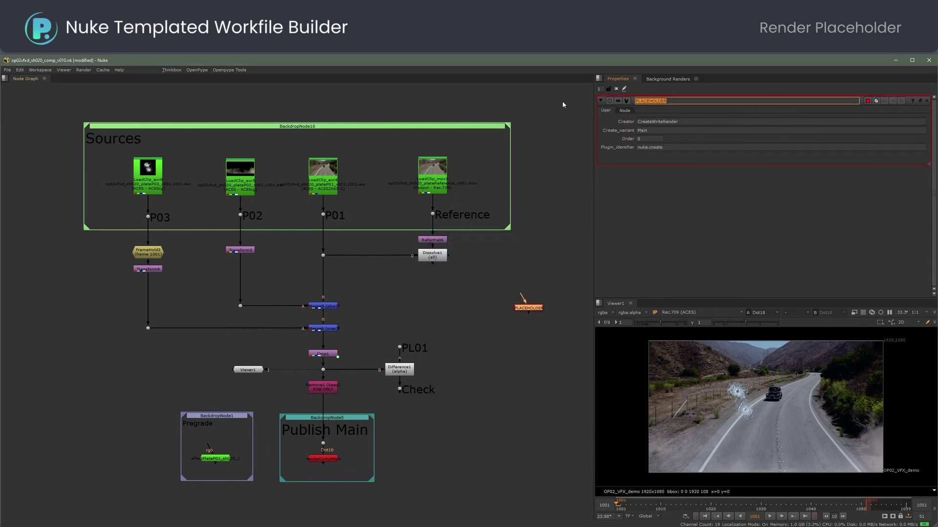
text(render)
key(Return)
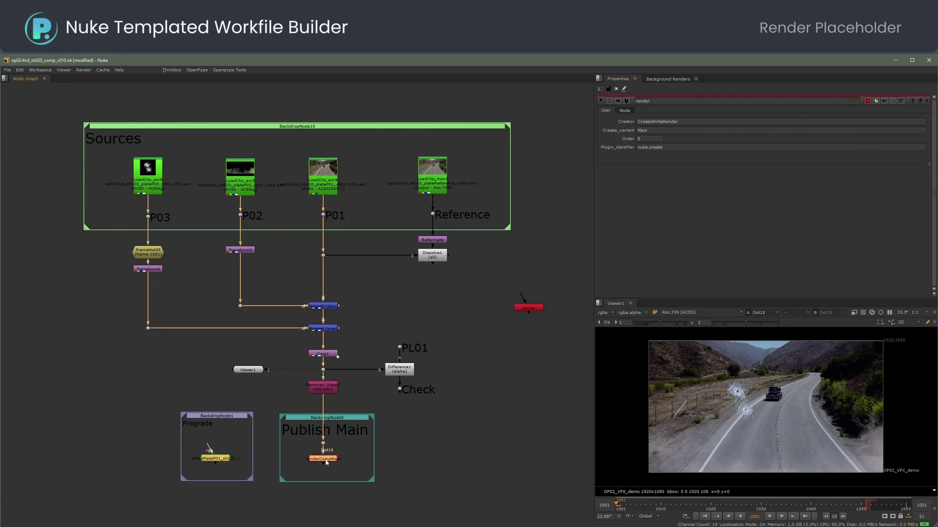
drag(526, 310, 323, 461)
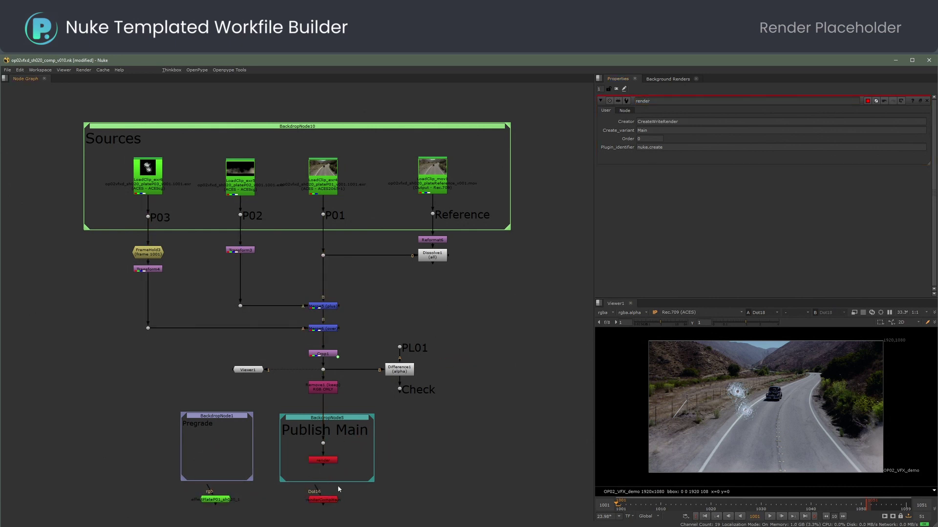
Step: Configure a placeholder loading the P01 exr plate (family plate) with the LoadClip loader
click(196, 70)
mouse_move(212, 172)
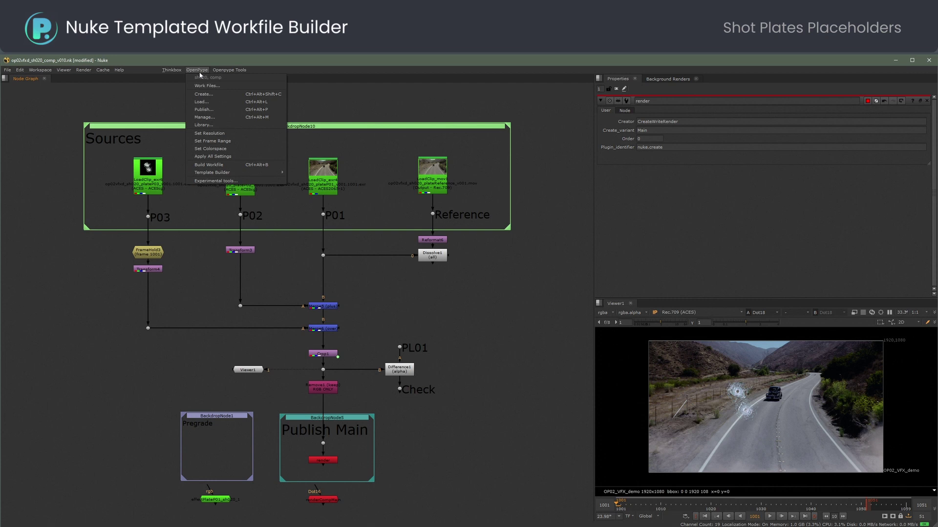
click(316, 183)
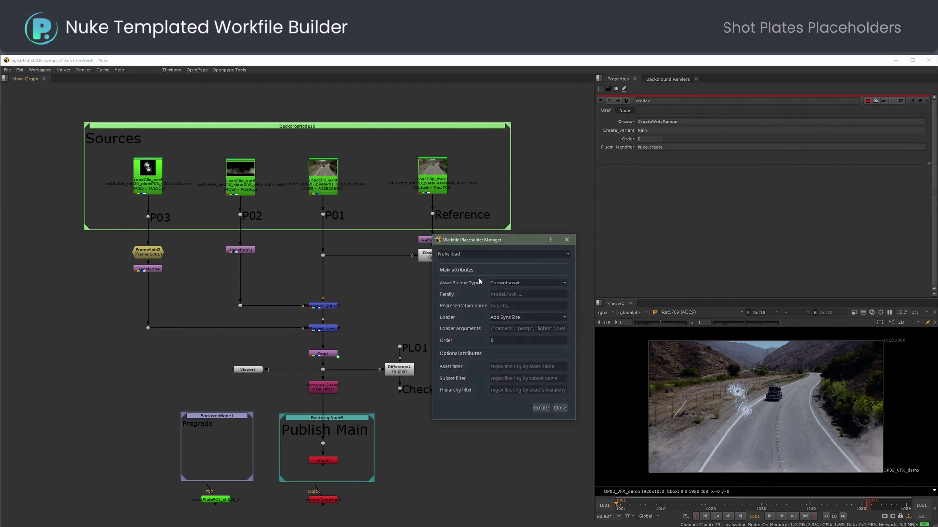
click(503, 305)
text(exr)
click(506, 294)
text(plate)
click(563, 317)
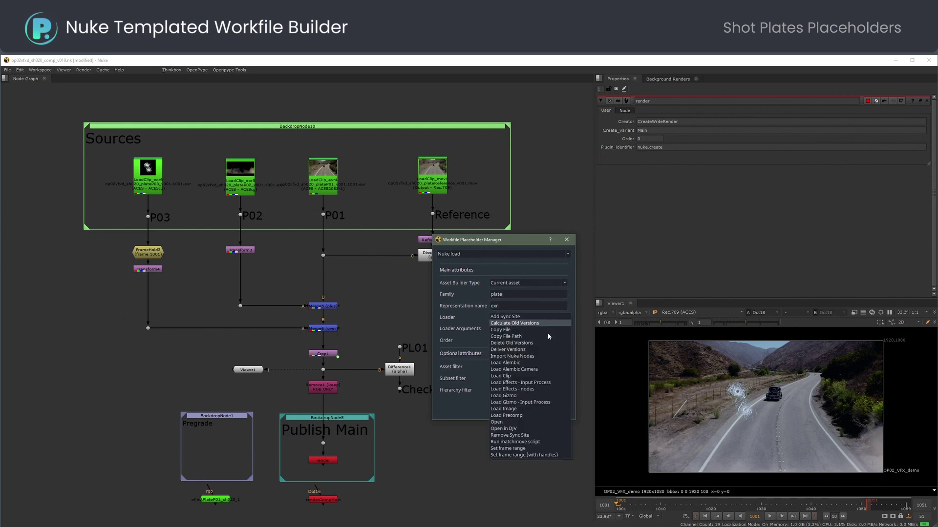
click(525, 378)
click(525, 377)
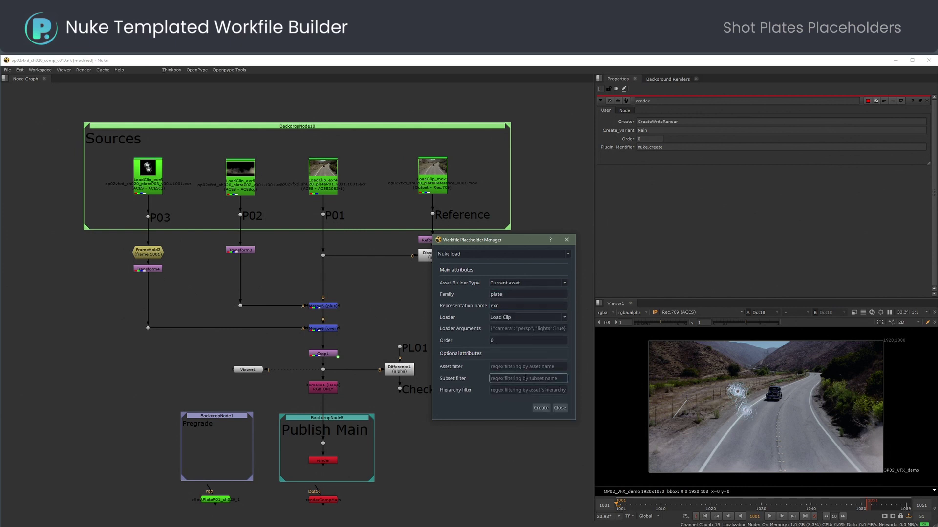
text(.*P01.*)
Step: Create the placeholder, name it P01, and select the P01 node
click(540, 407)
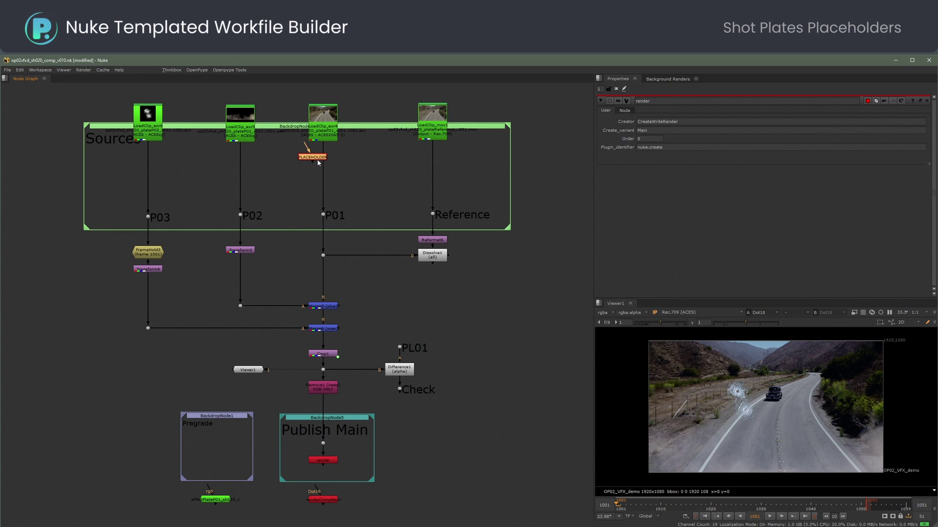
text(P01)
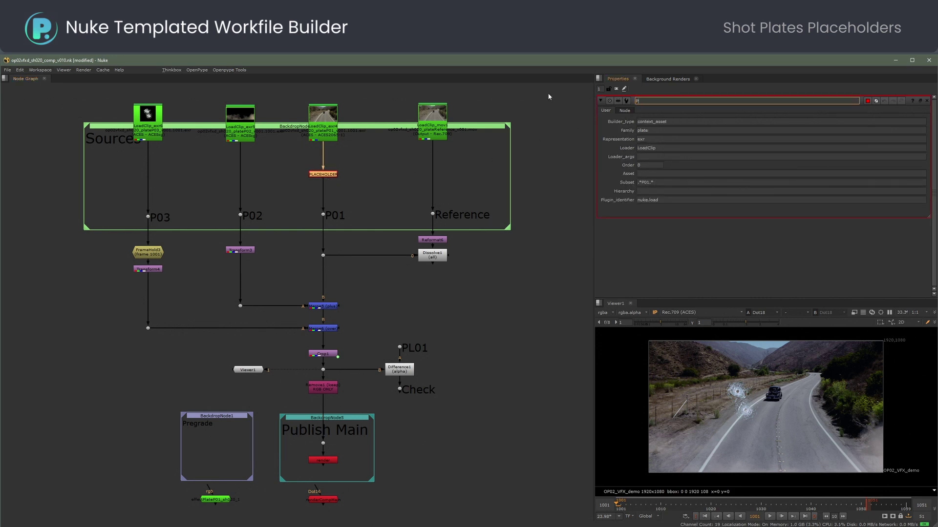
key(Return)
click(331, 175)
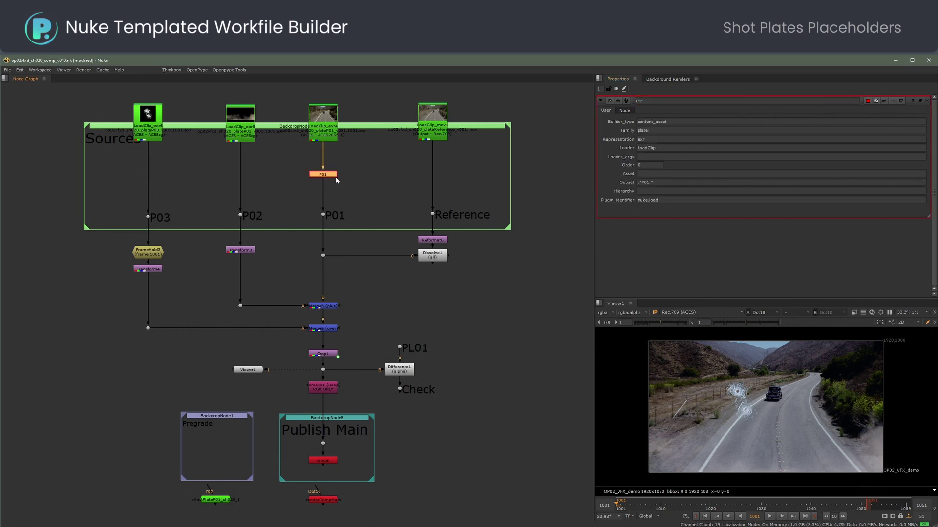
Step: Copy the P01 placeholder onto the P02 pipe as P02 with subset .*P02.*
key(ctrl+c)
key(ctrl+v)
double_click(645, 100)
text(P02)
click(647, 181)
text(2)
click(386, 172)
Step: Paste a copy on the Reference pipe as ref, subset .*Reference.*, representation mov
key(ctrl+v)
drag(412, 167, 432, 174)
double_click(638, 101)
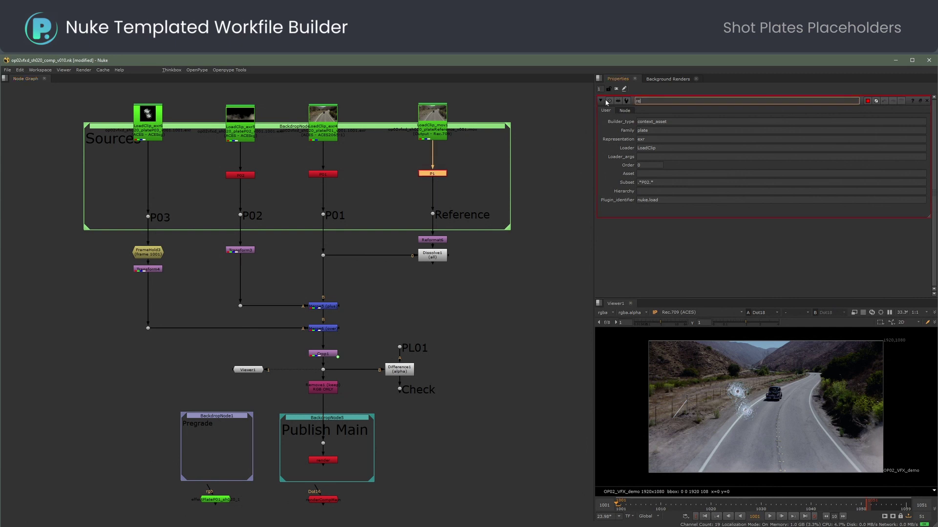
double_click(644, 182)
text(Reference)
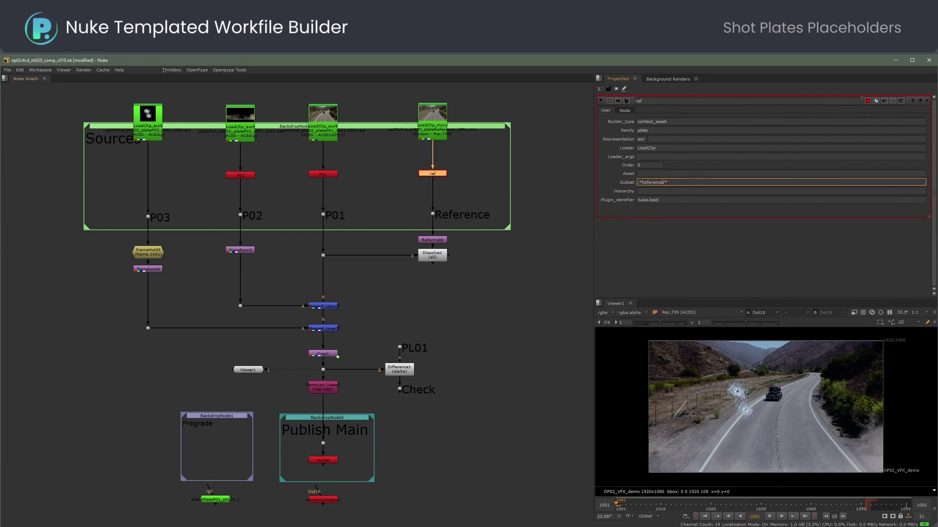
click(648, 139)
text(mov)
click(326, 148)
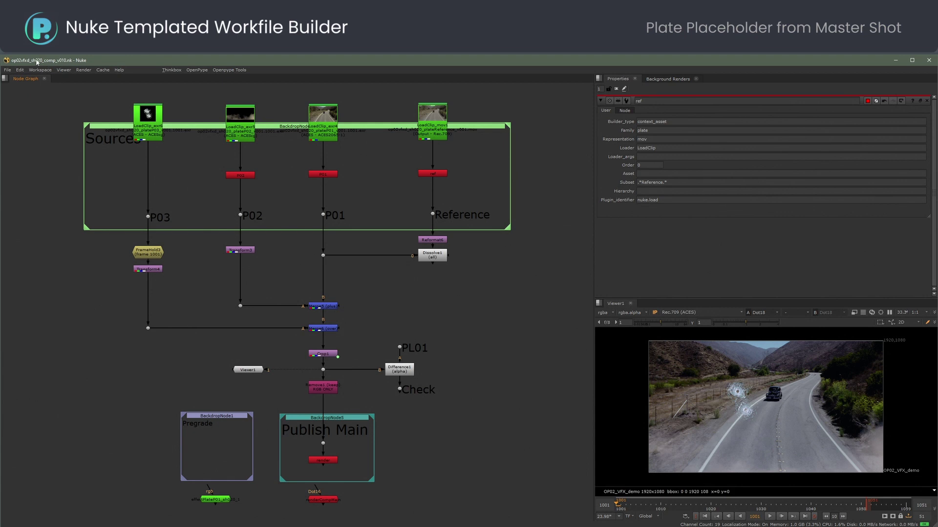
Step: Configure an all-assets placeholder: family plate, exr, Load Clip, asset sh010, subset .*P03.*
click(196, 69)
mouse_move(213, 172)
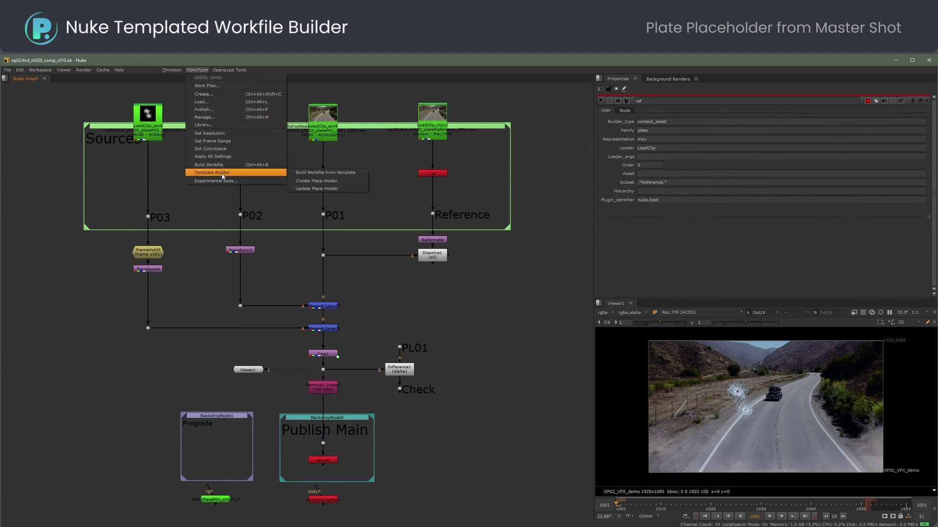
click(317, 181)
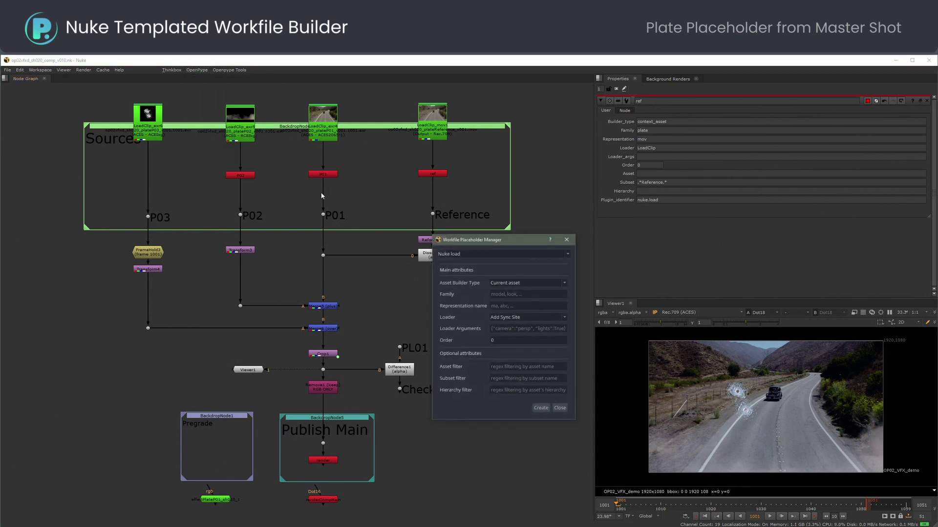
click(524, 283)
text(plate)
click(504, 304)
text(exr)
click(513, 317)
click(503, 376)
click(500, 370)
text(sh010)
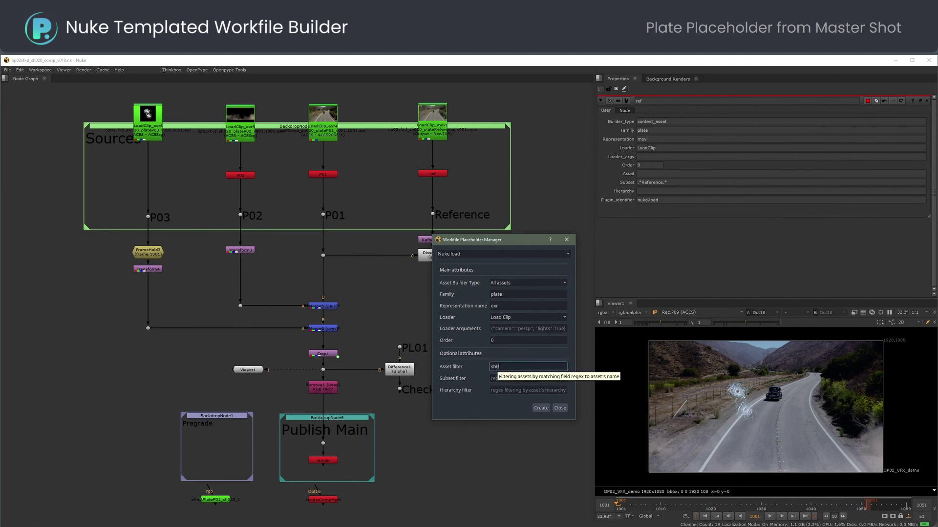
key(Tab)
text(.*P03.*)
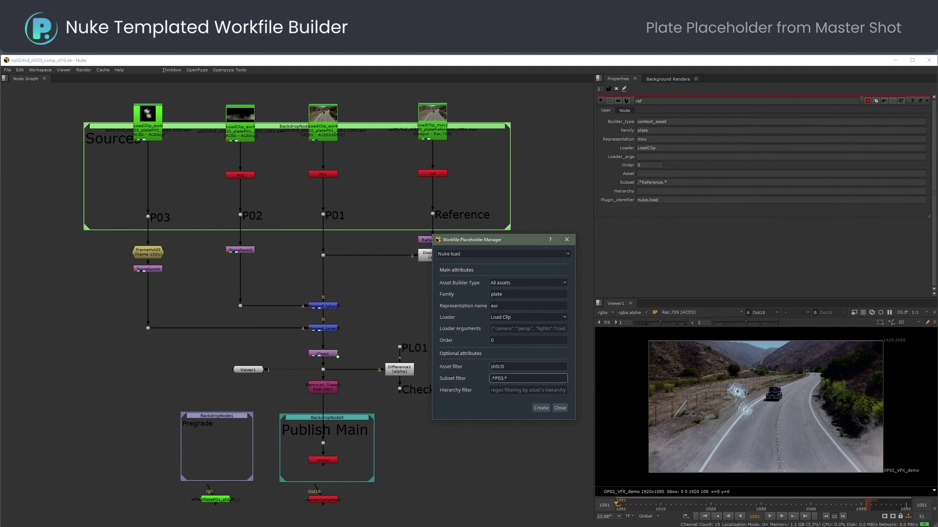
Step: Create the placeholder, name it bulletholes, and drop it onto the P03 pipe under its LoadClip
click(540, 407)
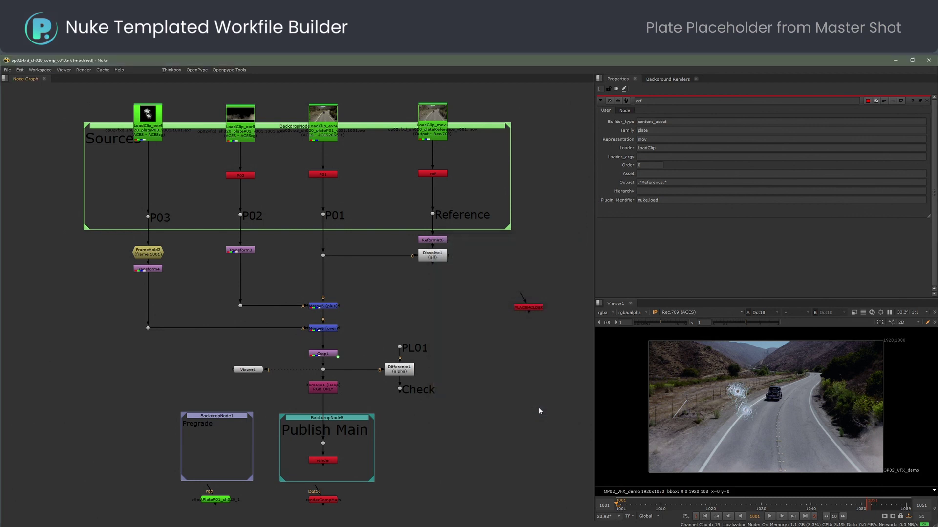
text(nbulletholes)
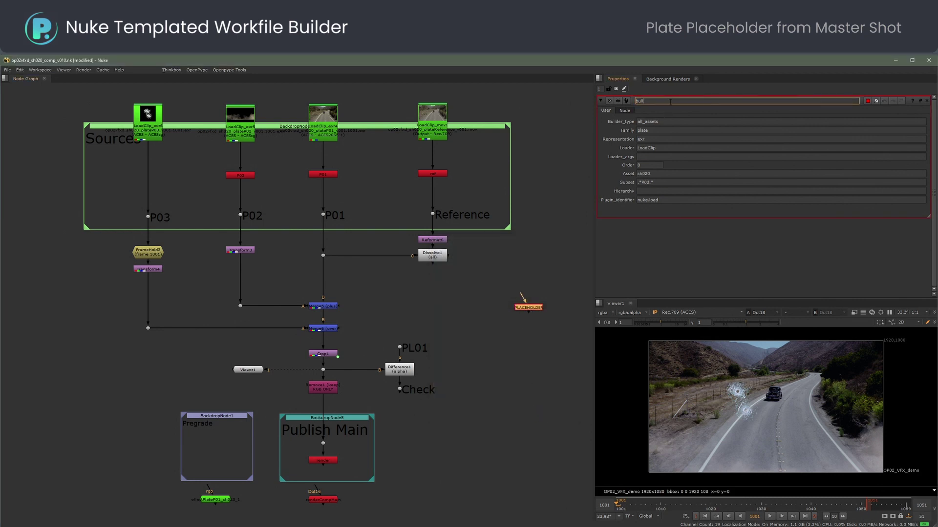
key(Return)
drag(523, 308, 147, 173)
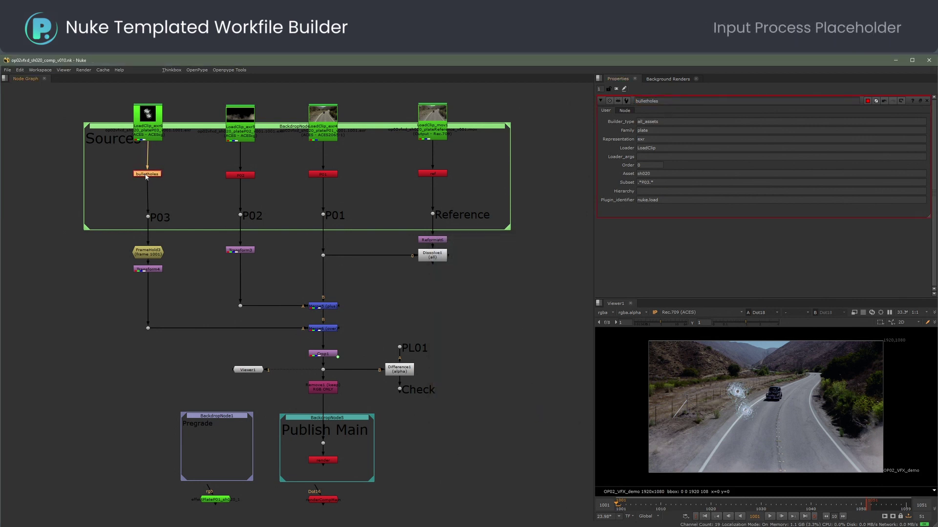
click(122, 178)
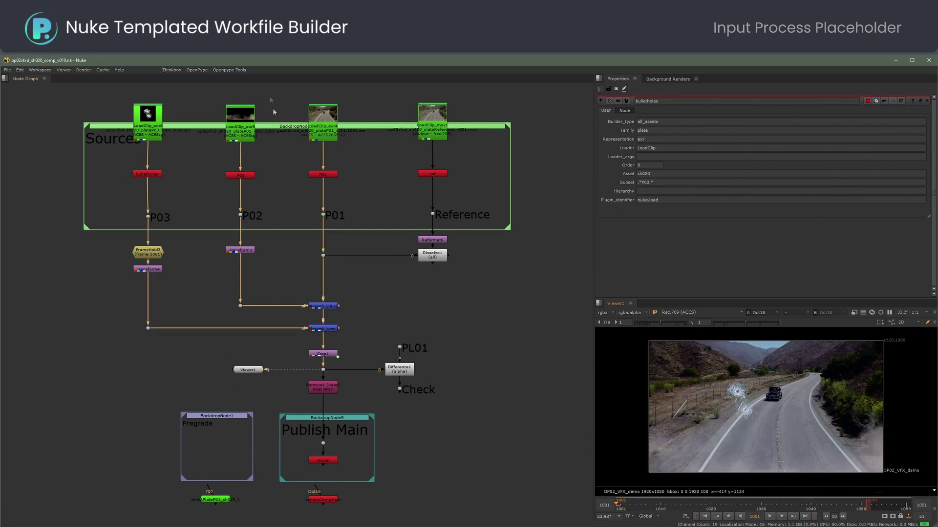
Step: Create a current-asset placeholder: family effect, json, Load Effects - Input Process, subset effectPlateP01
click(203, 71)
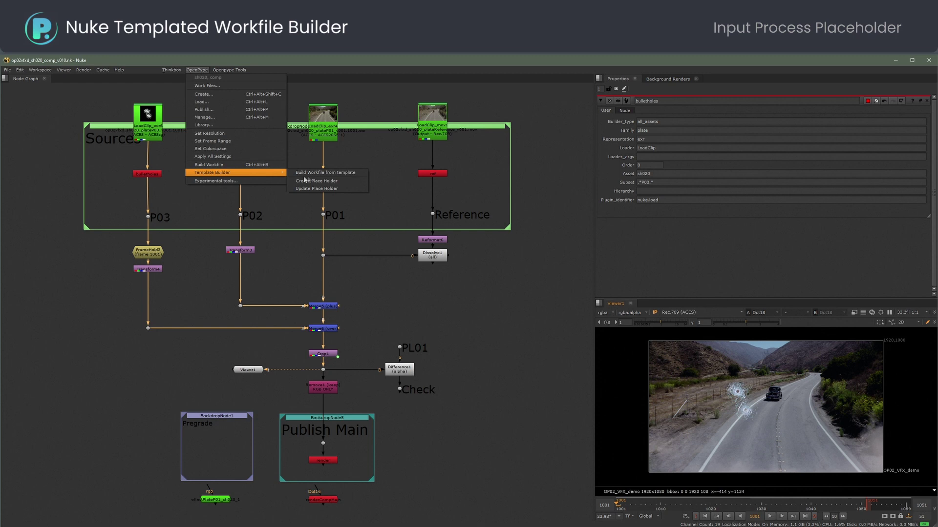
click(318, 183)
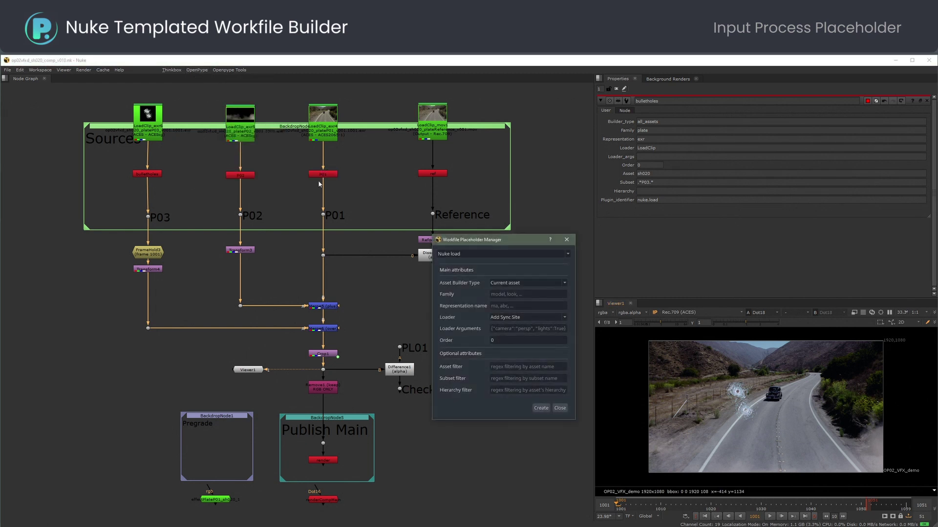
click(528, 294)
text(effect)
click(517, 306)
text(json)
click(546, 318)
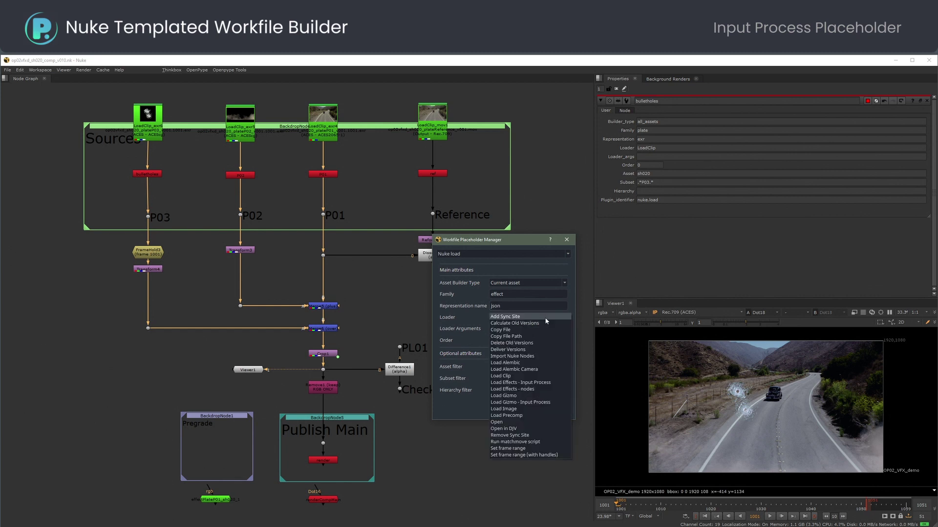
click(534, 382)
click(532, 380)
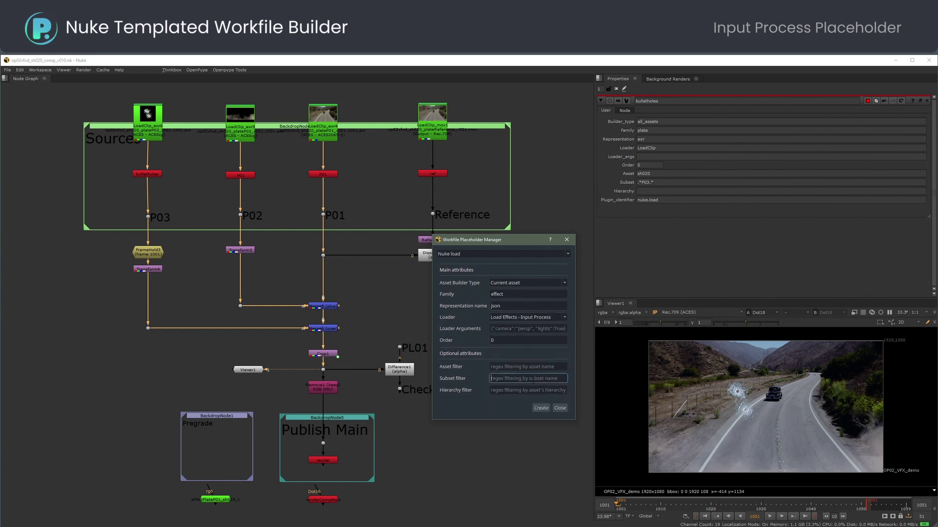
text(effectPlateP01)
click(541, 407)
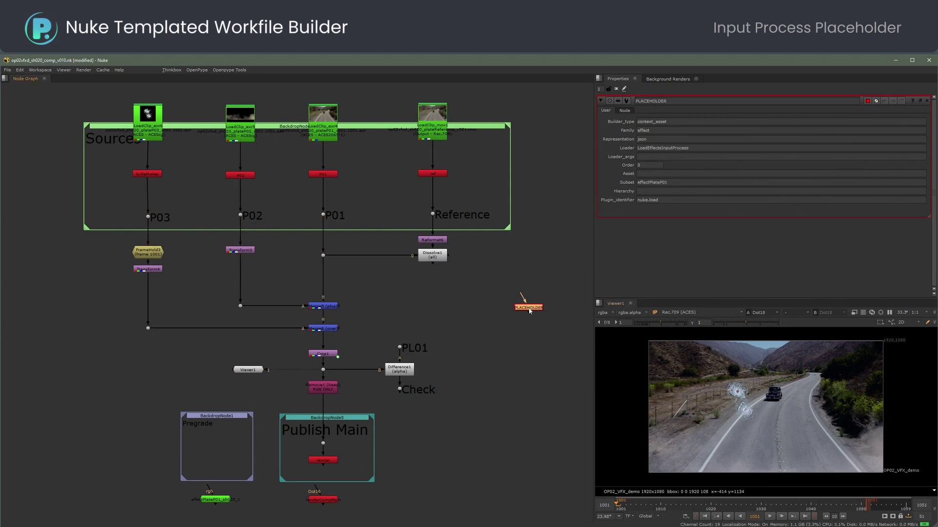
Step: Rename the effects placeholder to pregrade and drop it into the Pregrade backdrop
double_click(695, 101)
text(pregrade)
key(Return)
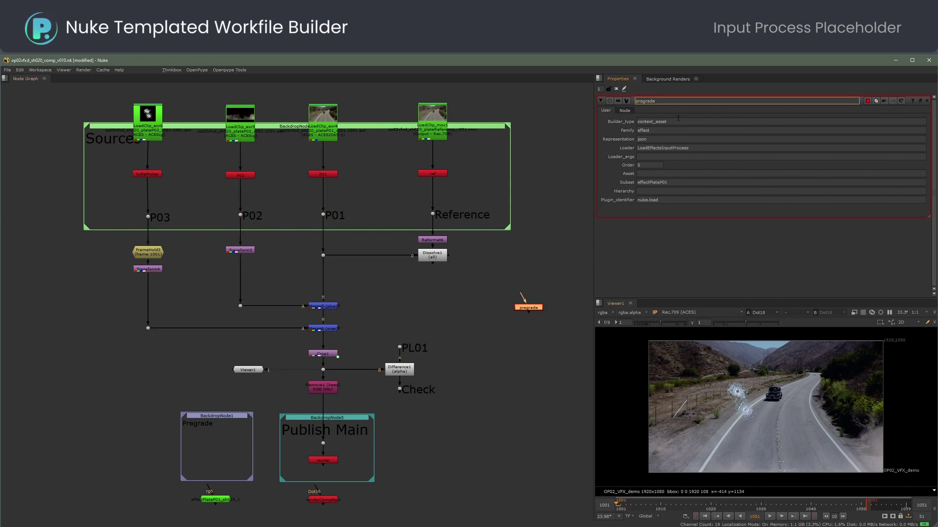
drag(529, 307, 211, 458)
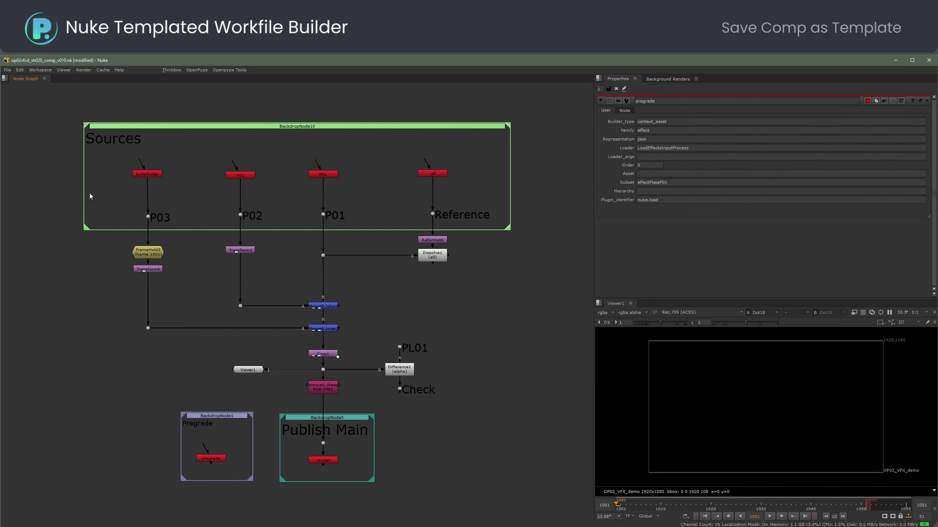
Step: Save Script As smokeandbullets.nk in the templates folder under the Project dir
click(8, 69)
click(45, 130)
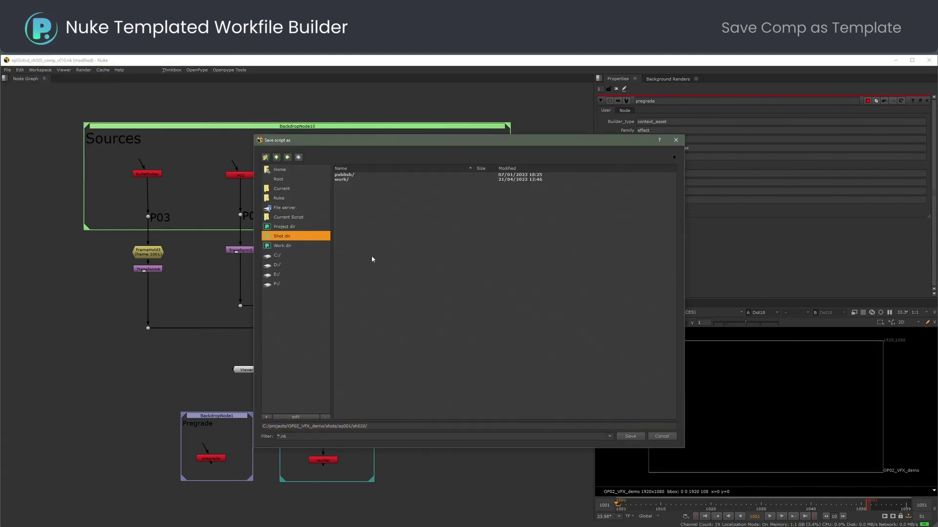
click(284, 227)
double_click(347, 197)
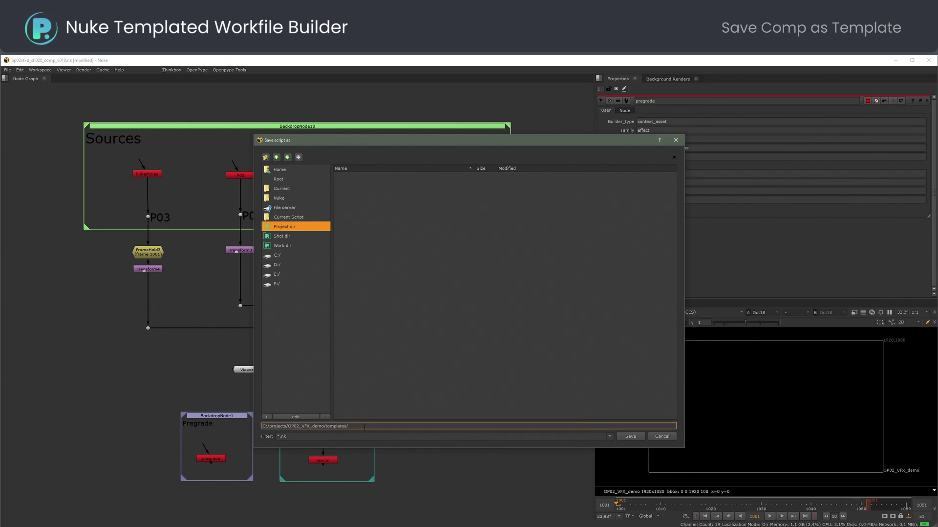
text(smokeandbullets.nk)
click(642, 437)
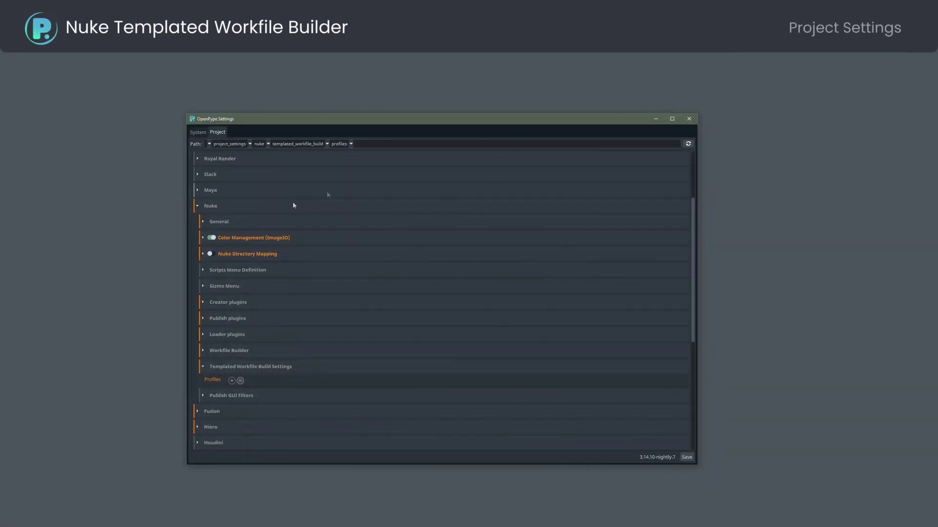
Step: Add a templated build profile for Compositing tasks using the pasted smokeandbullets.nk path
click(226, 371)
click(231, 382)
click(315, 384)
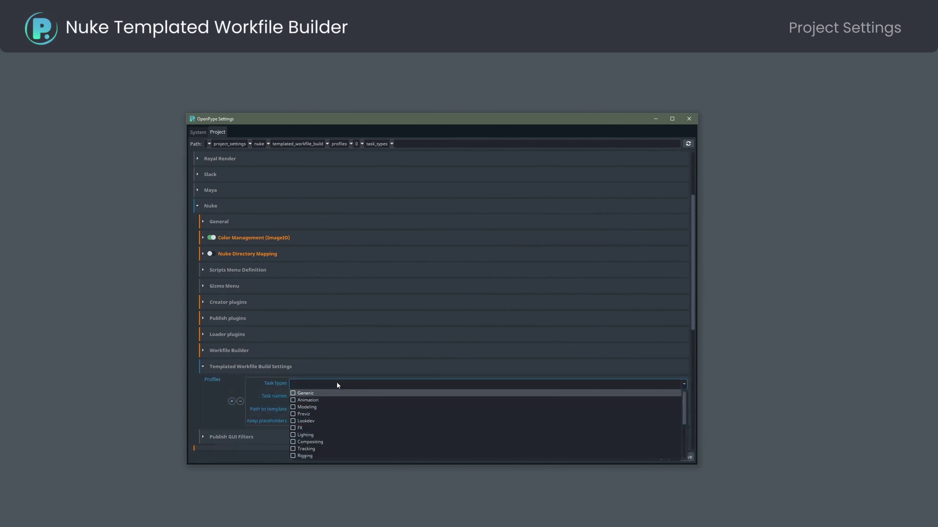
click(294, 443)
click(253, 387)
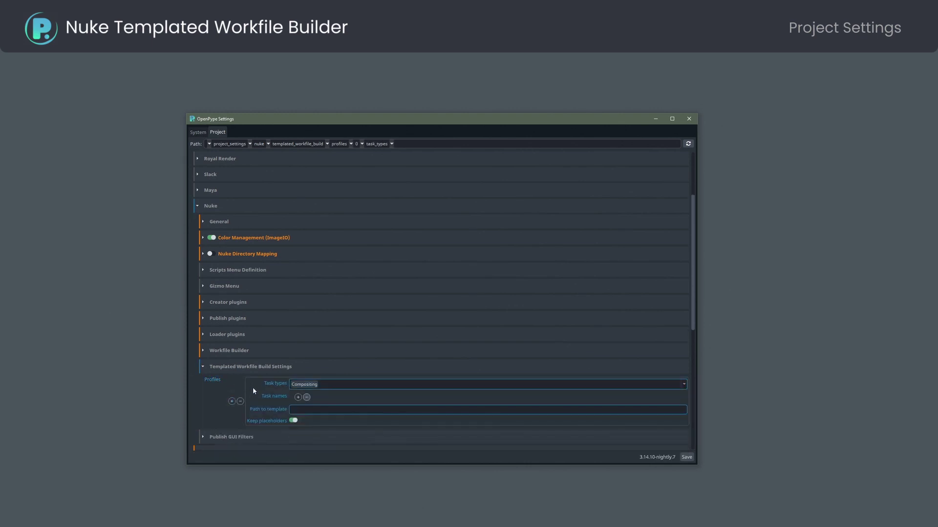
click(349, 408)
text({root[work]}/{project[name]}/templates/smokeandbullets.nk)
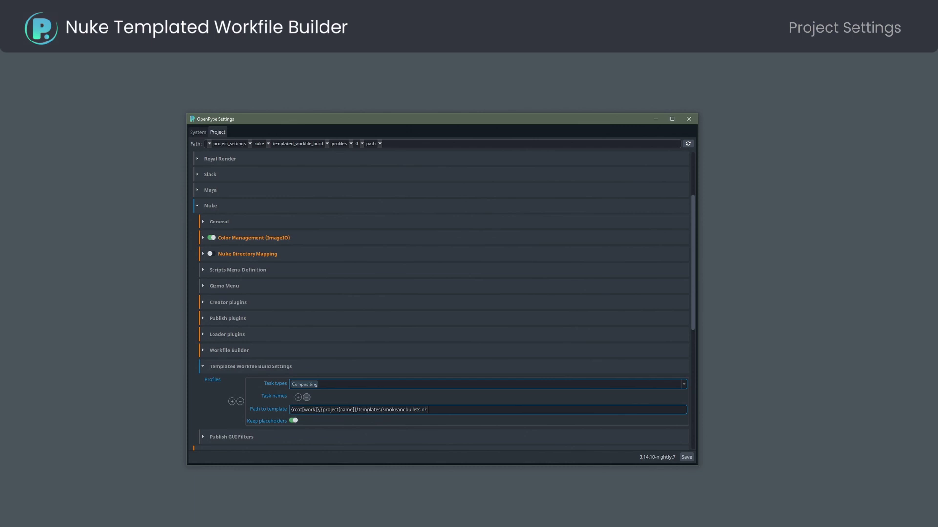
Step: Turn off Keep placeholders, save the project settings, and close Settings
click(292, 421)
click(685, 457)
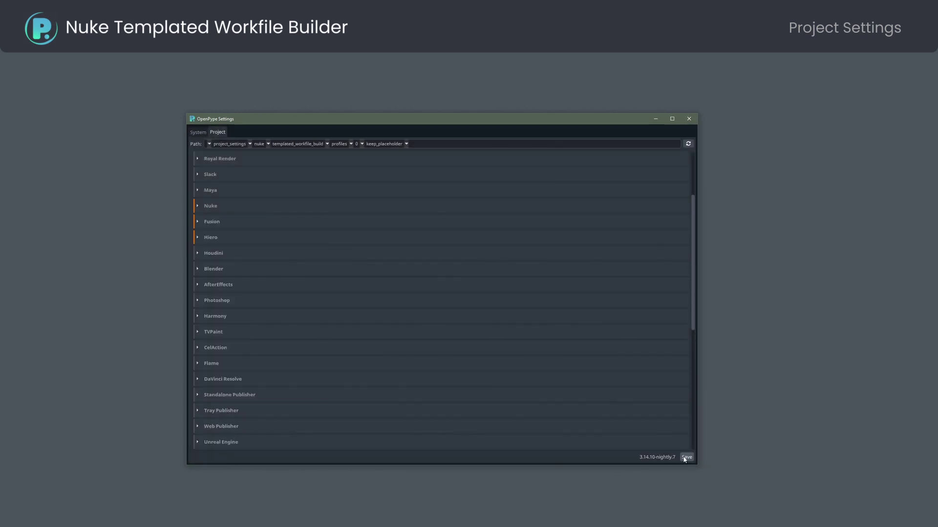
click(655, 119)
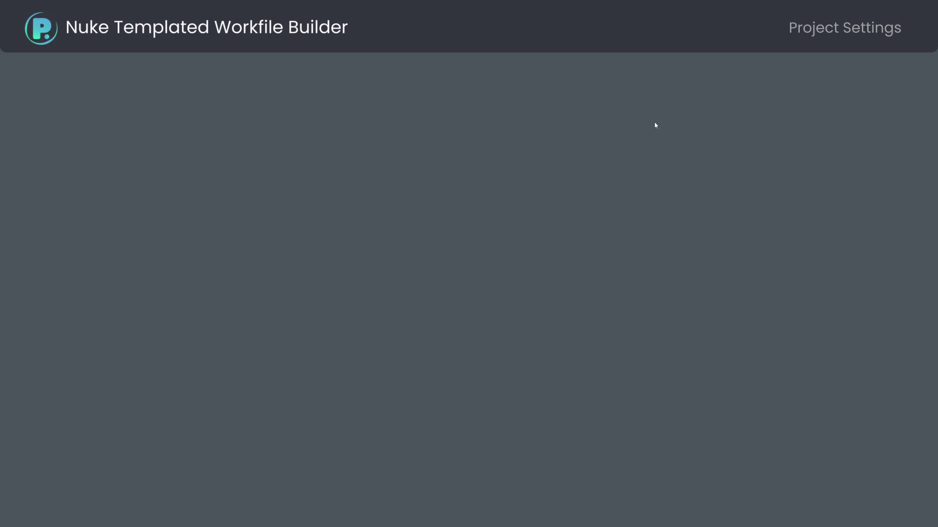
Step: Select shot sh010 and launch Nuke for its comp task
click(384, 221)
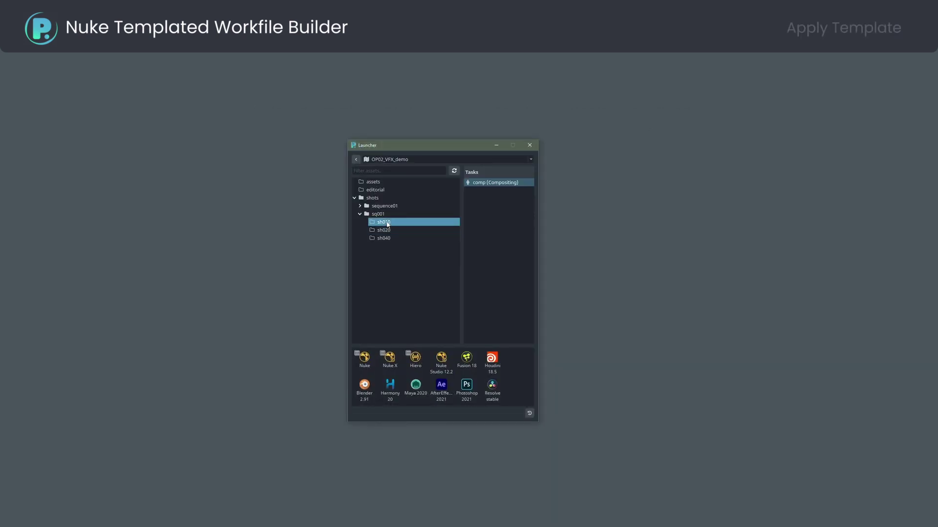
click(363, 360)
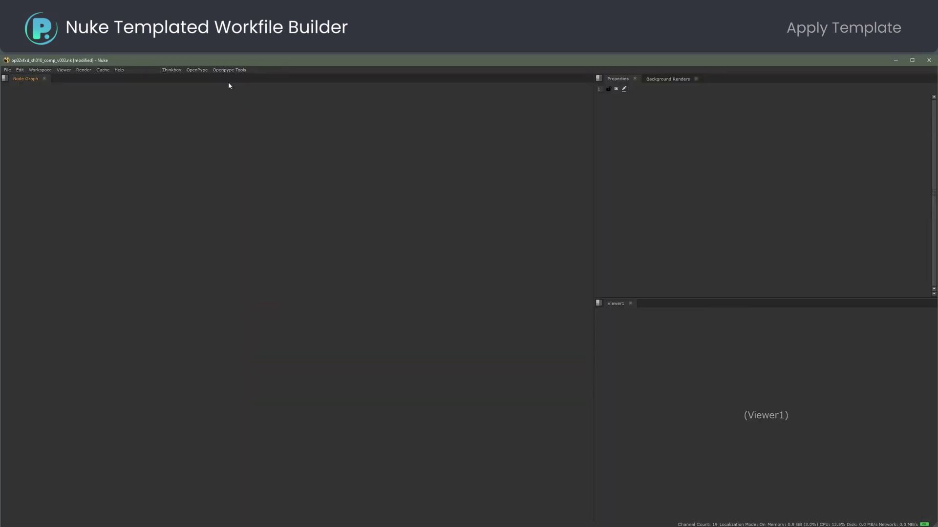
click(197, 70)
mouse_move(219, 172)
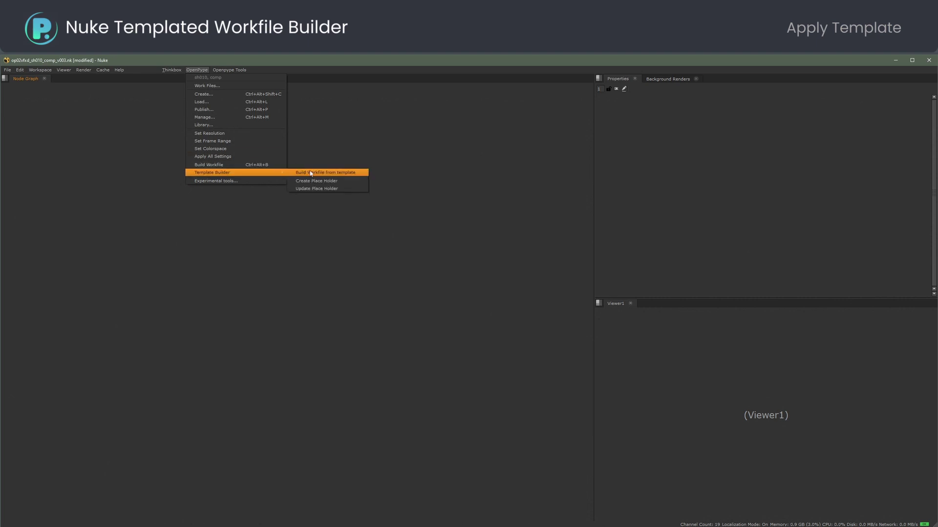
Step: Build the sh010 workfile from the template, then inspect the pregrade and P02 nodes
click(310, 172)
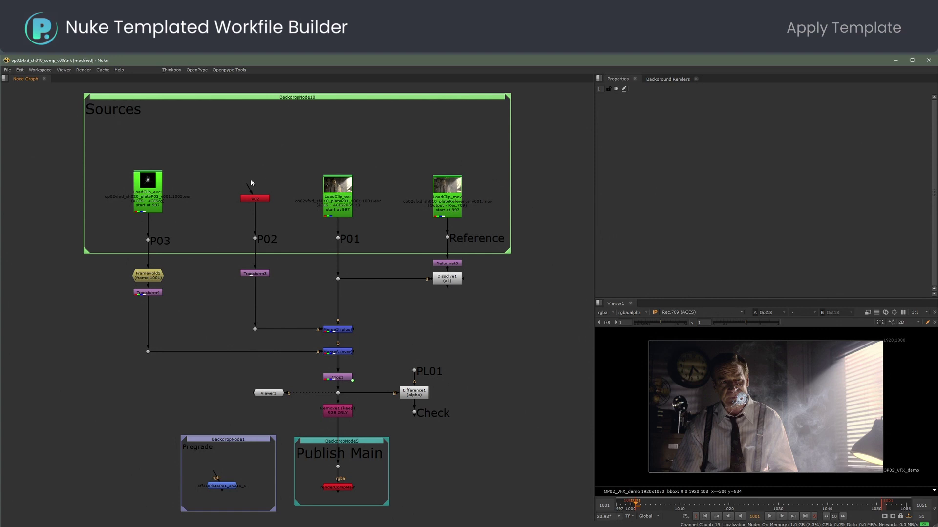
click(218, 487)
click(253, 198)
click(277, 208)
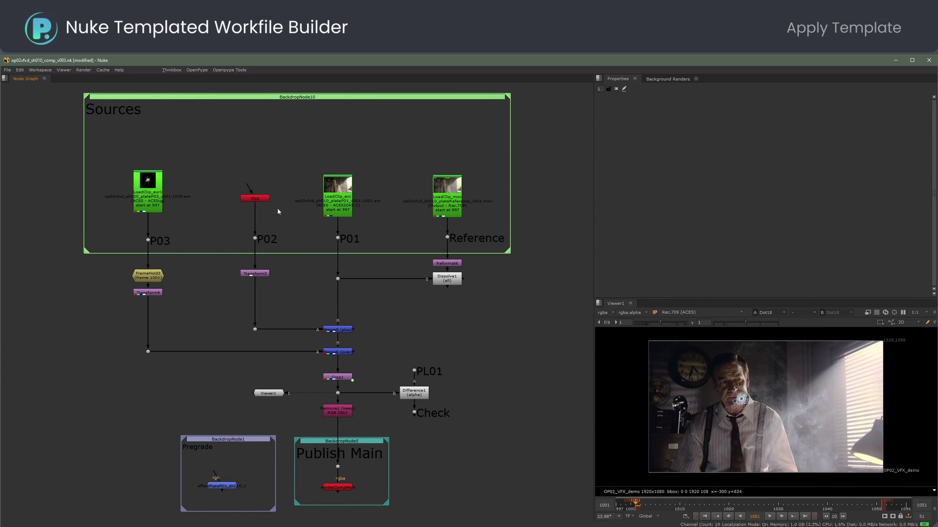